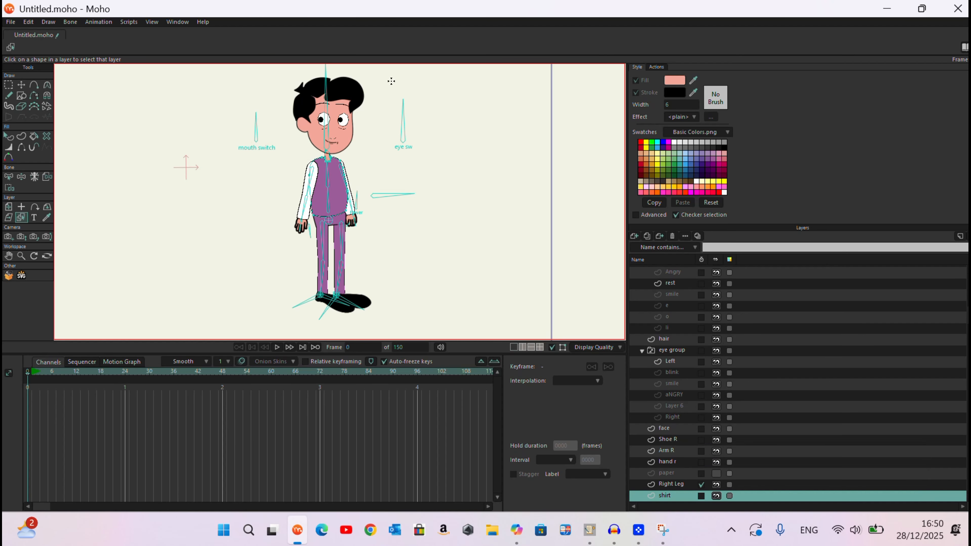
Step: Zoom in on the character and pick the hair layer directly on the canvas
scroll(357, 89, up, 3)
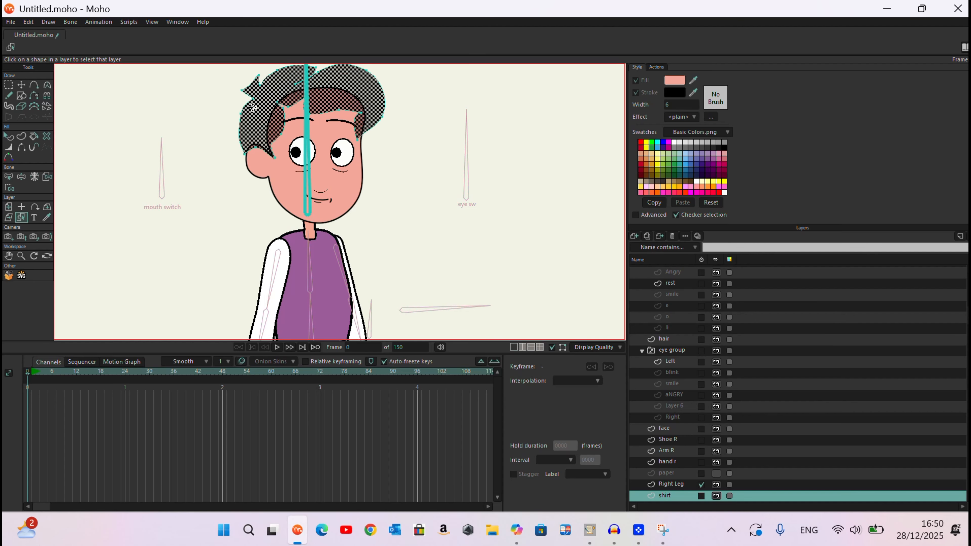
click(252, 107)
scroll(285, 106, down, 4)
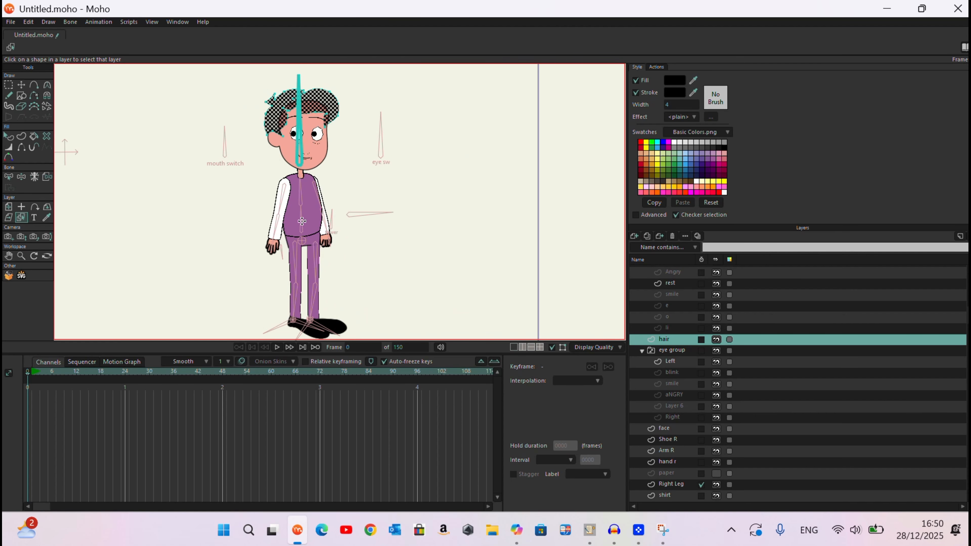
click(313, 255)
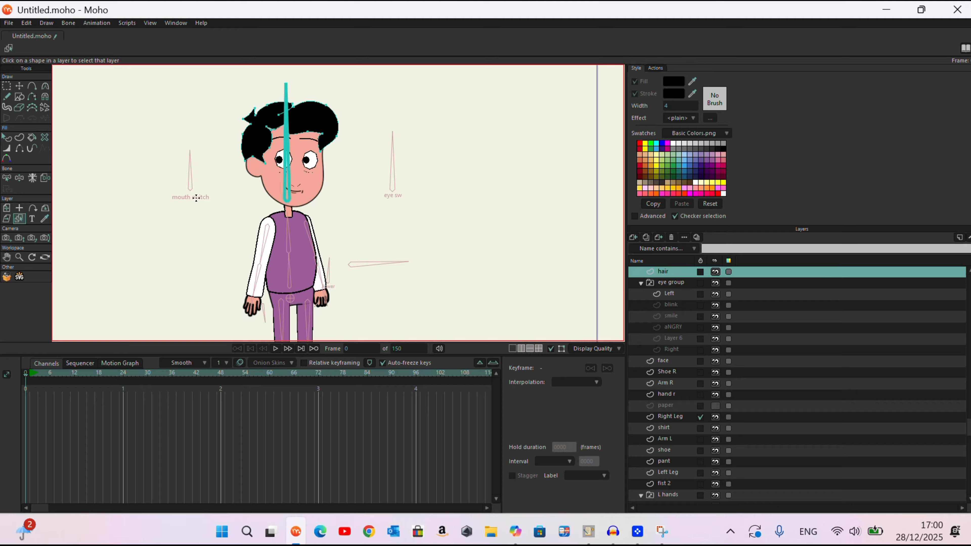
Step: Select the hair shape and recolour its fill by sampling a colour with the eyedropper
click(7, 139)
click(315, 123)
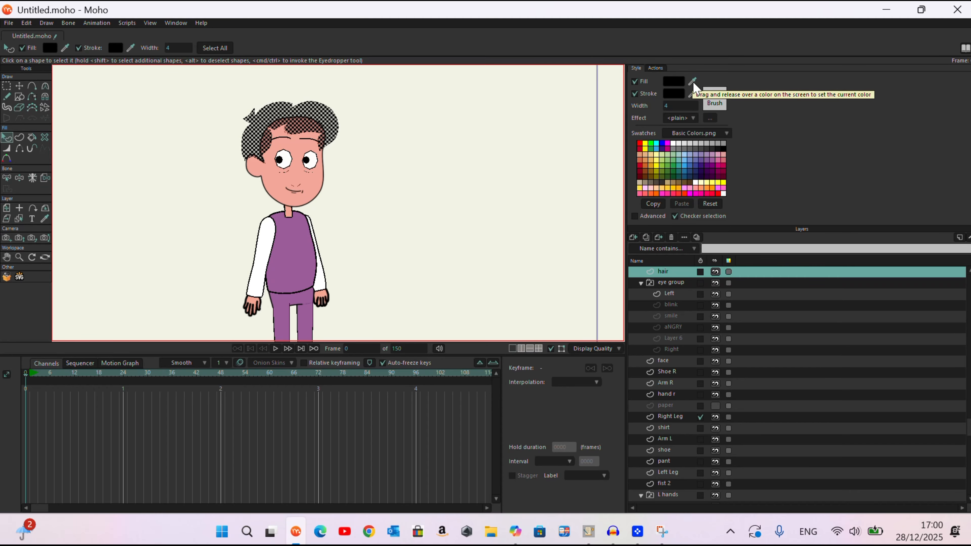
drag(693, 83, 305, 239)
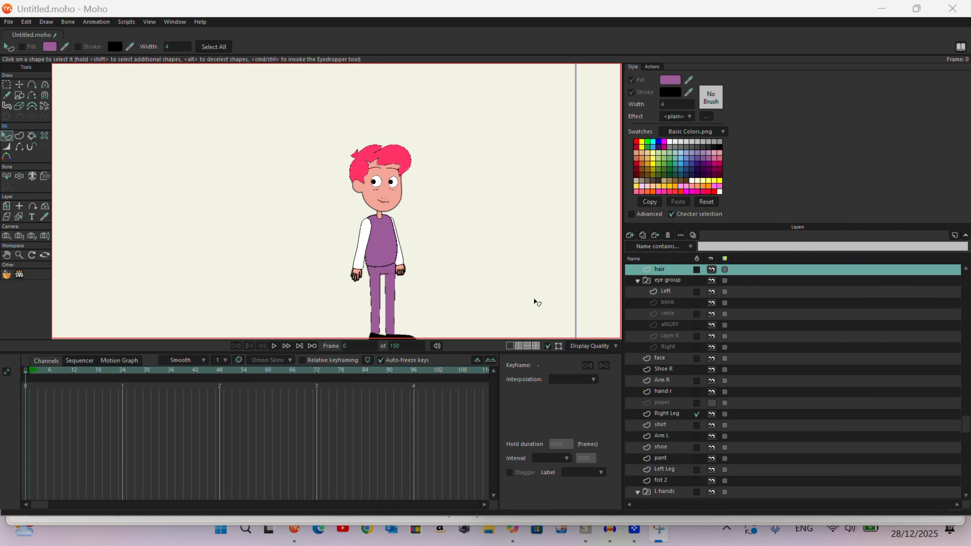
Step: Turn on Fade unselected layers in the display quality options
click(589, 347)
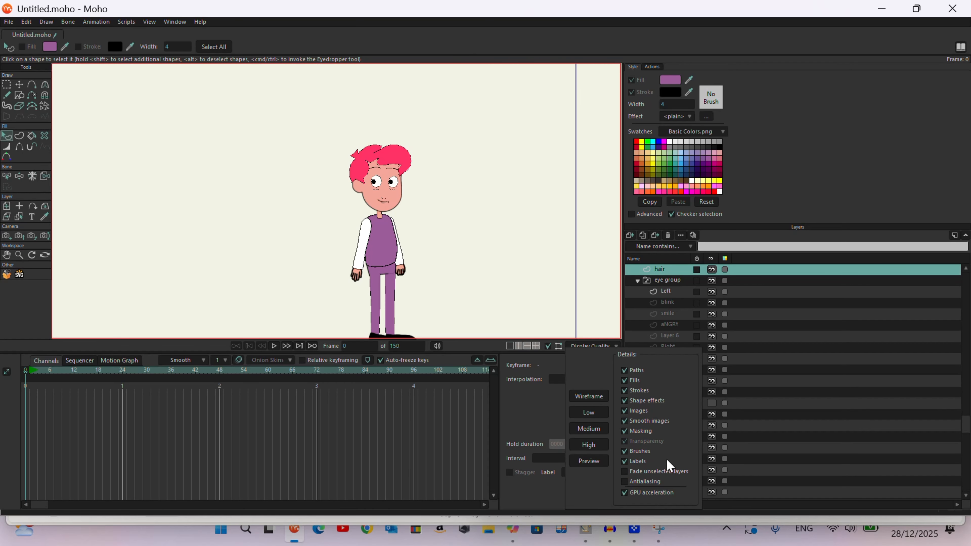
click(641, 473)
Step: Pick the shirt, right arm, left leg and left eye layers by selecting them on the canvas
click(18, 218)
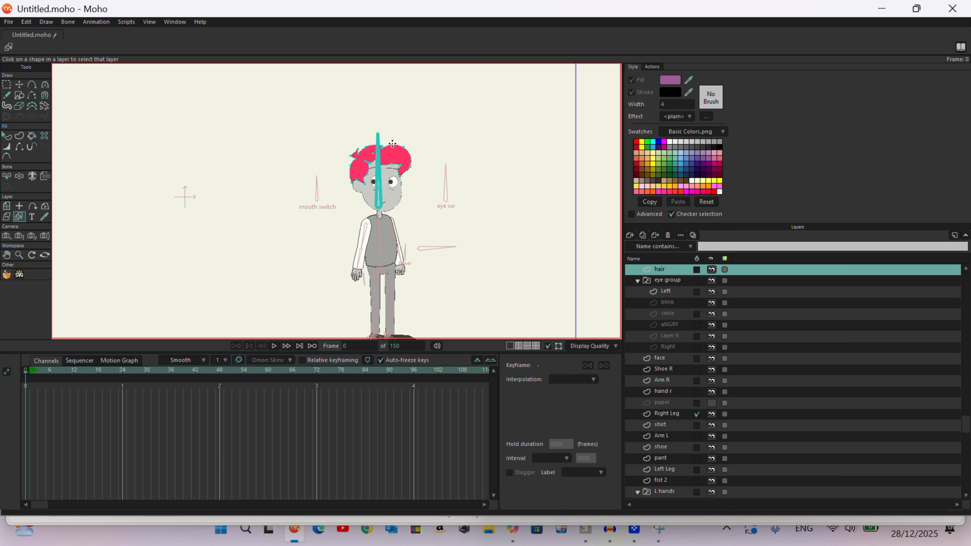
click(382, 232)
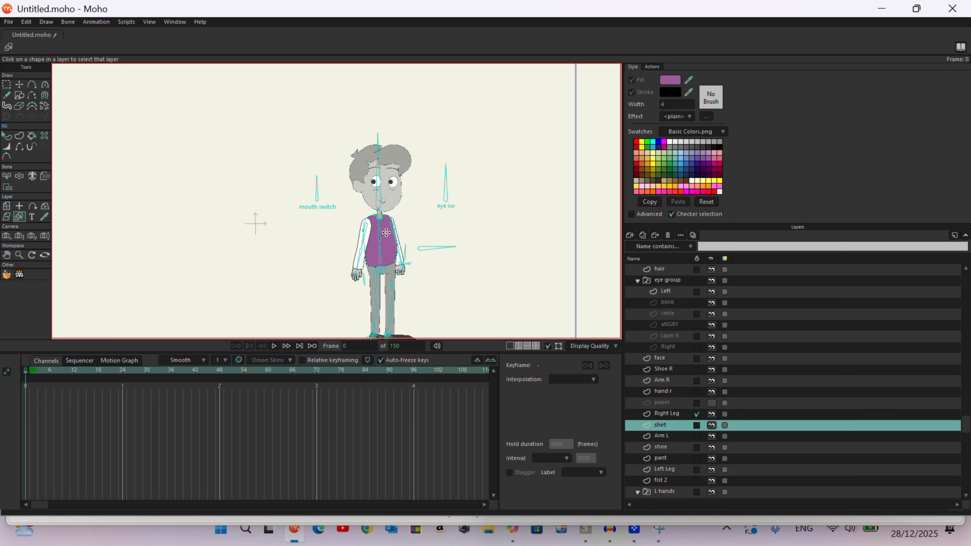
click(356, 258)
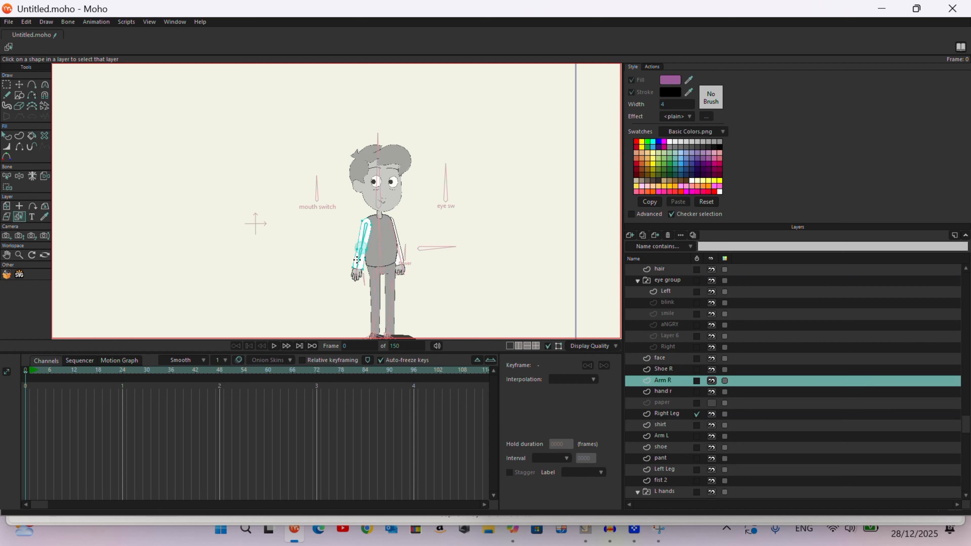
click(389, 318)
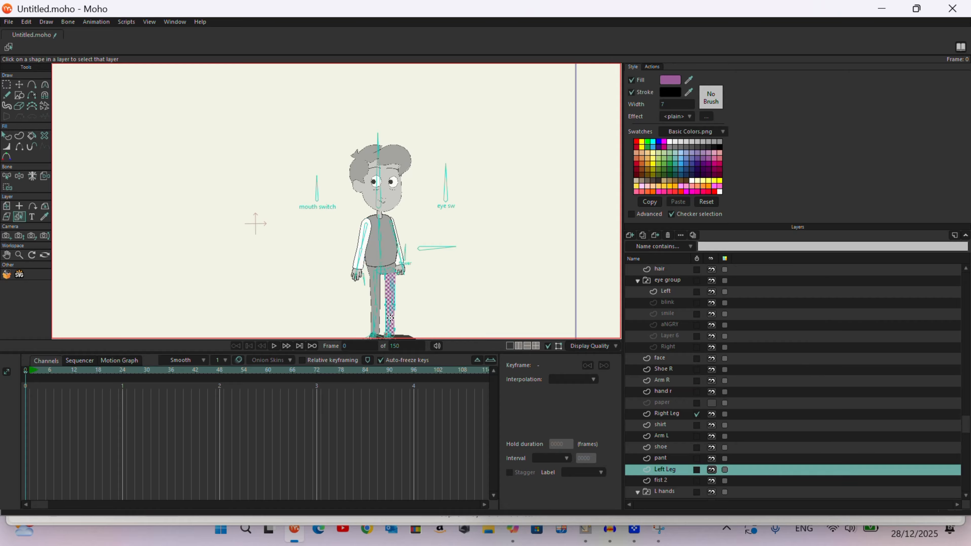
click(396, 159)
click(393, 183)
Step: Zoom around the character and pick the shoe and shirt layers on the canvas
scroll(392, 241, down, 2)
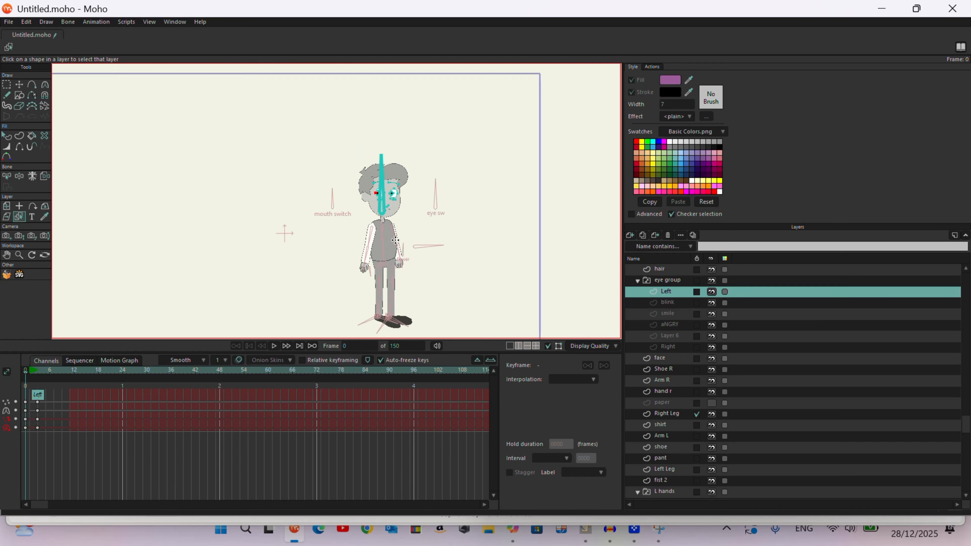
scroll(413, 325, up, 6)
scroll(374, 292, up, 2)
click(362, 256)
click(330, 267)
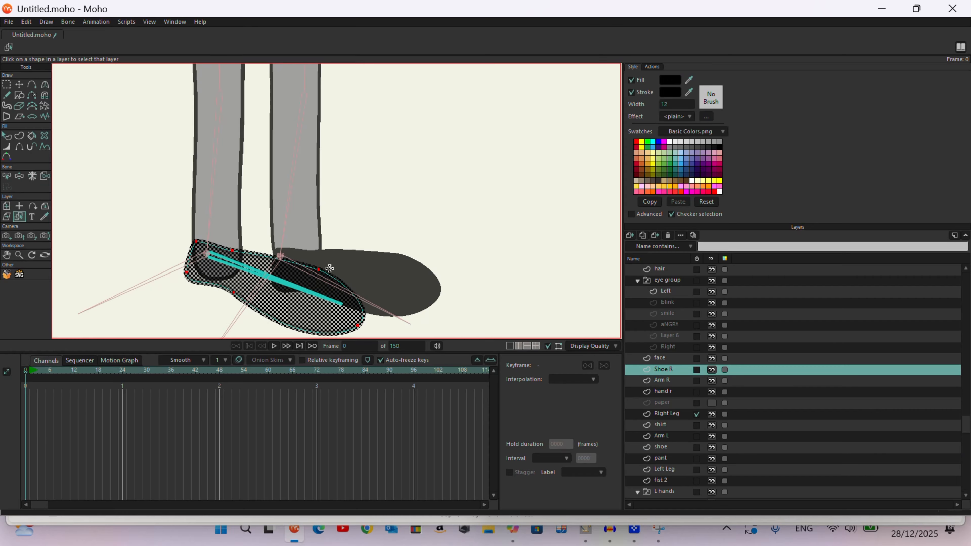
scroll(382, 268, down, 4)
click(372, 135)
click(333, 167)
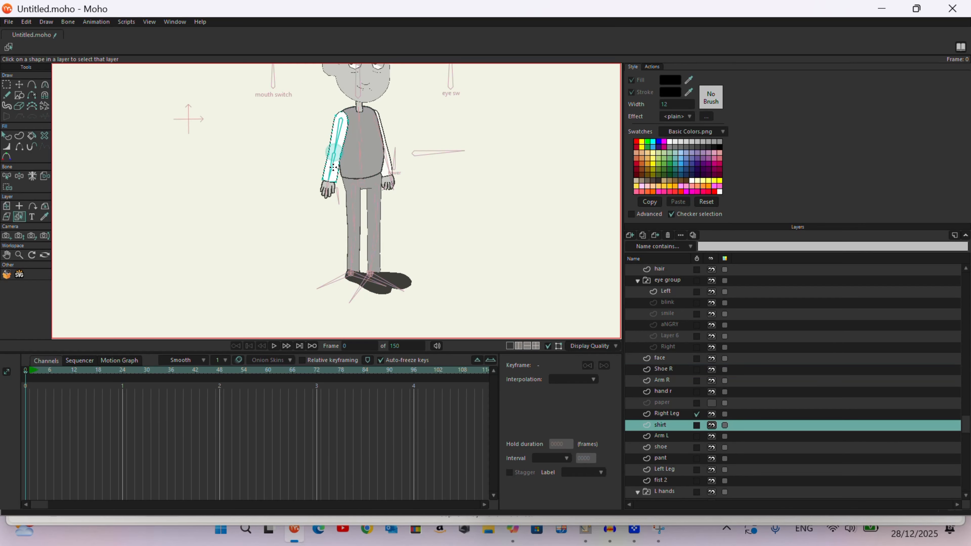
click(387, 170)
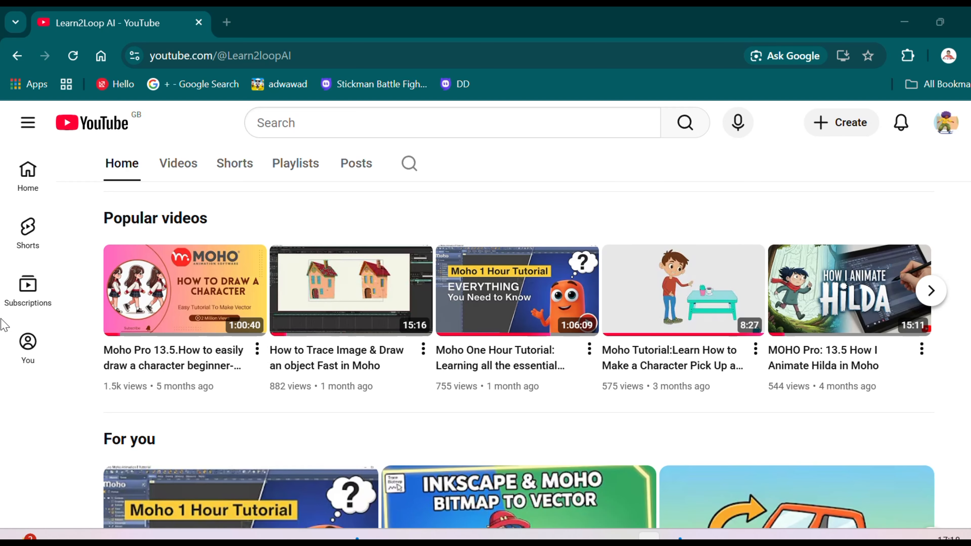
scroll(545, 313, up, 6)
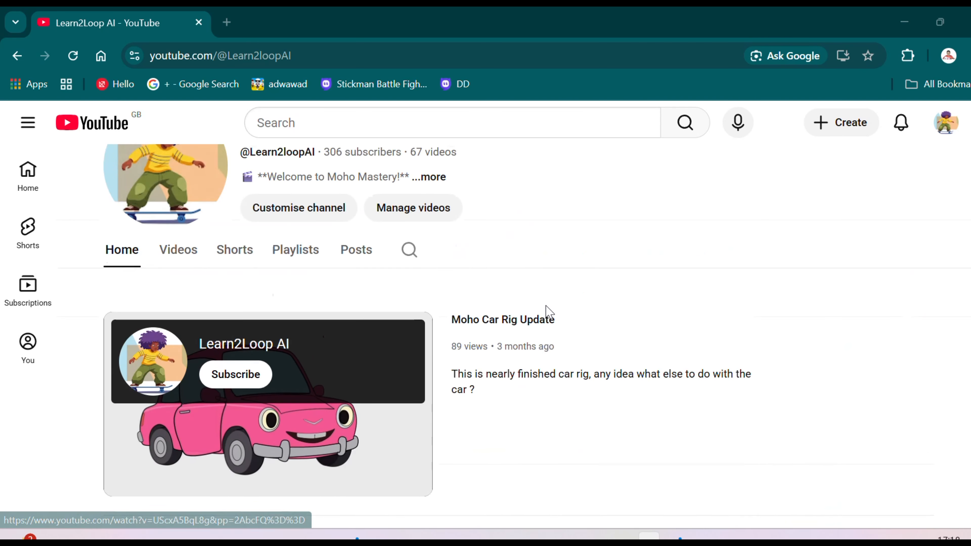
scroll(546, 312, up, 2)
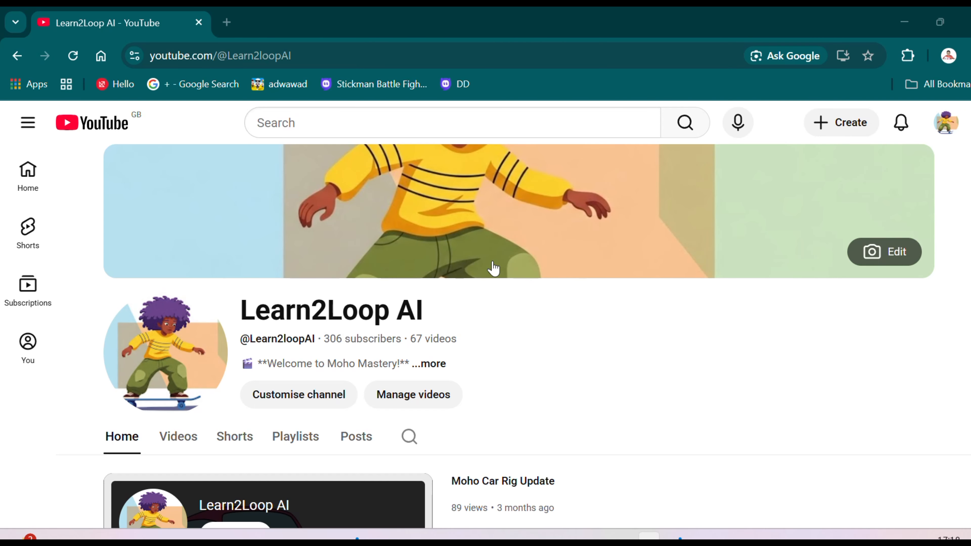
click(660, 529)
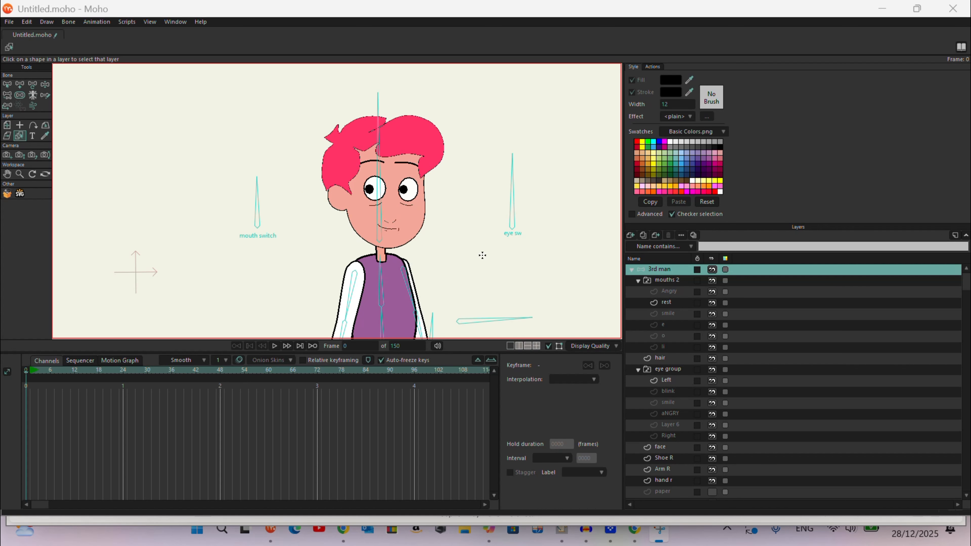
Step: Zoom around the character and pick the face, shirt and hair layers on the canvas
click(384, 196)
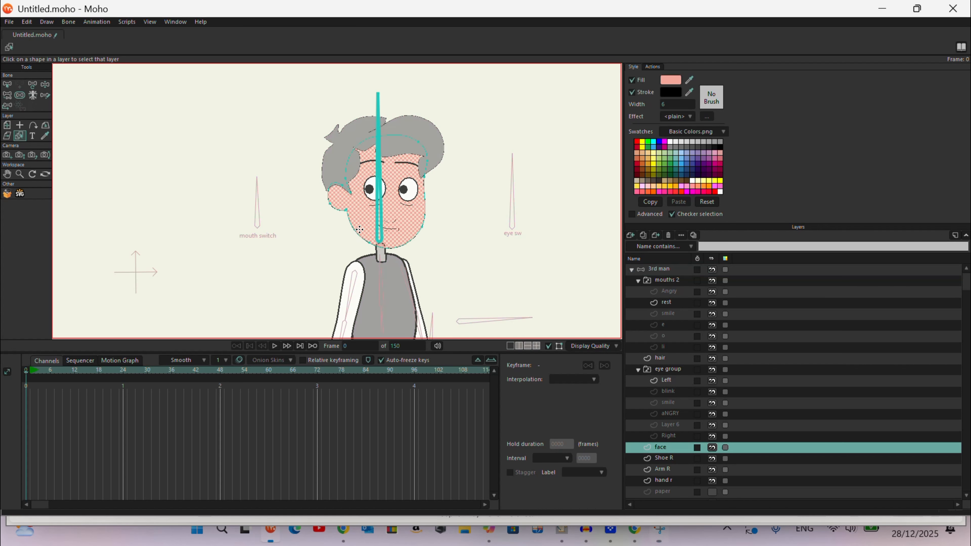
scroll(407, 244, up, 5)
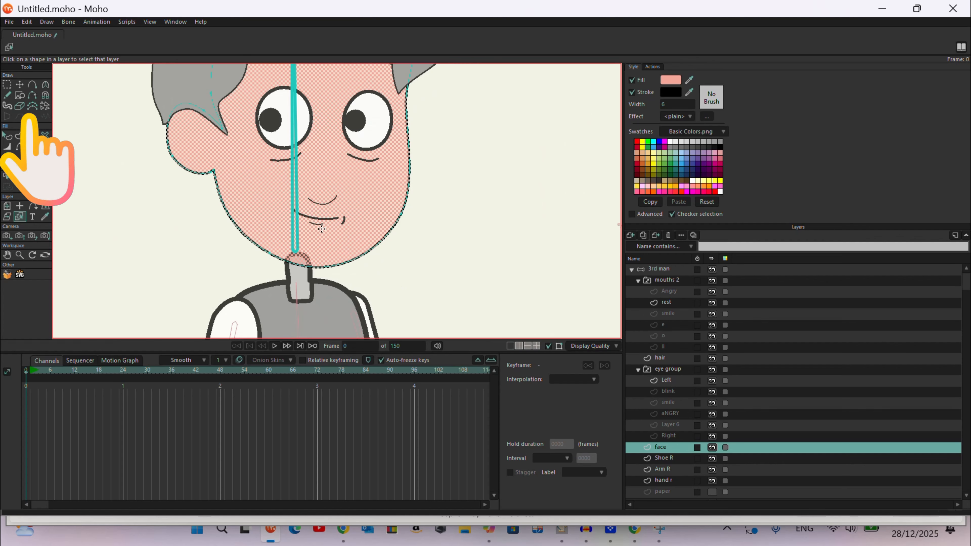
scroll(310, 82, down, 5)
scroll(325, 229, up, 3)
click(346, 175)
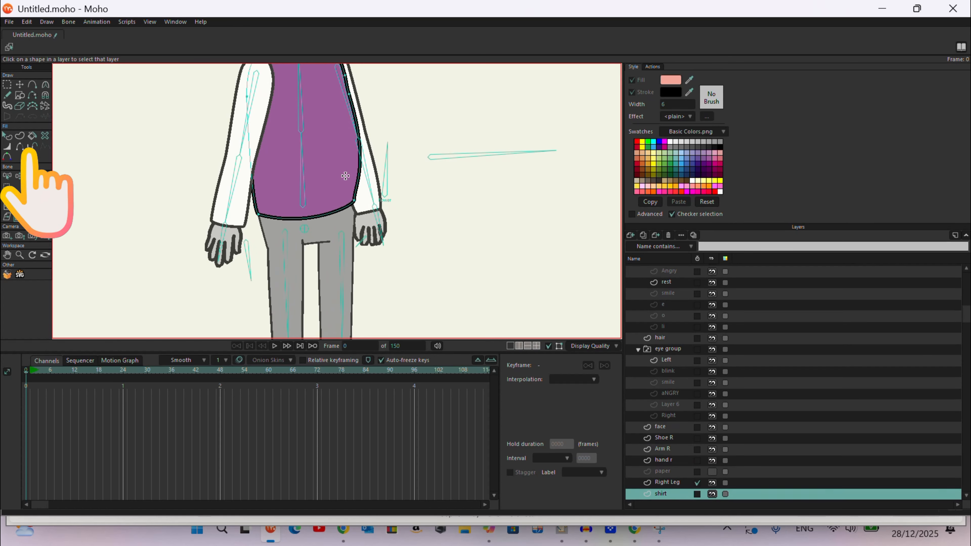
scroll(353, 136, down, 4)
scroll(378, 228, up, 3)
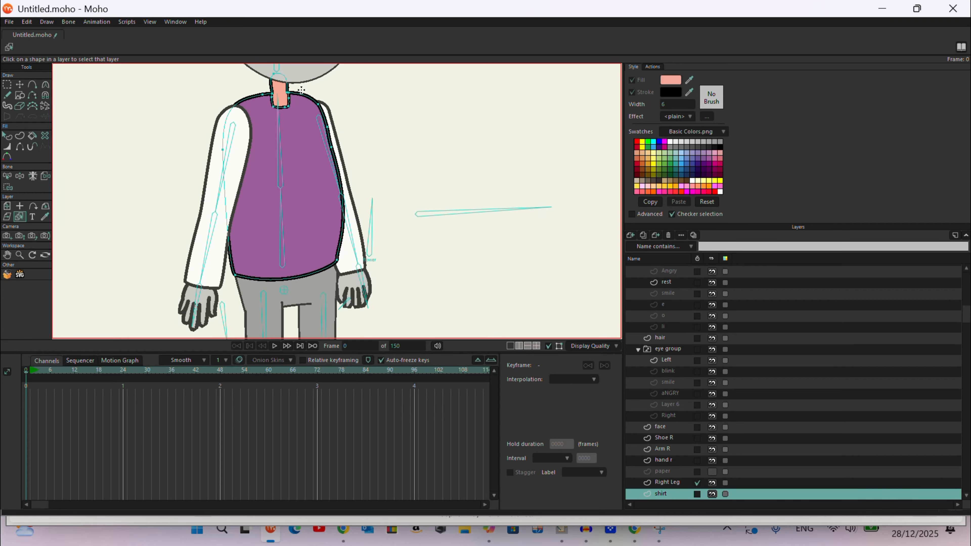
scroll(331, 155, down, 2)
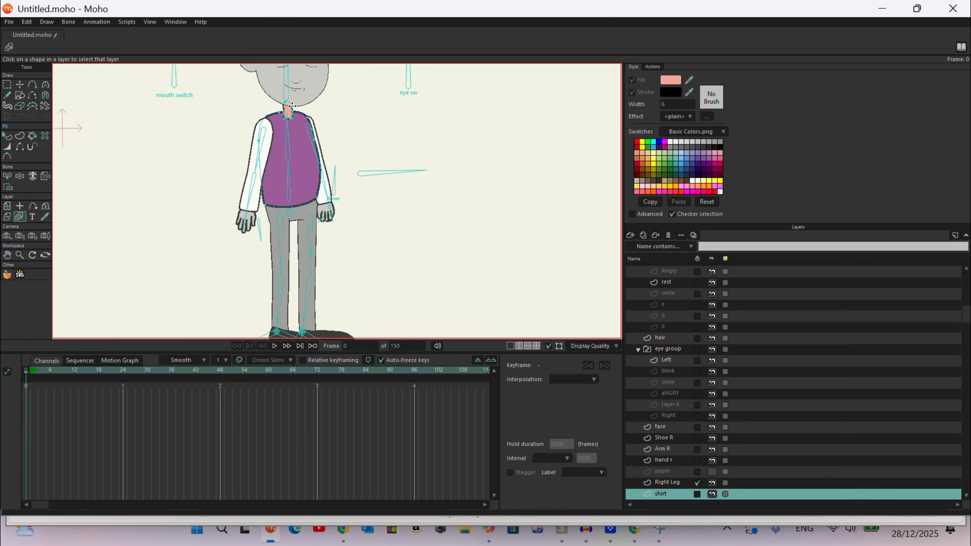
click(278, 243)
scroll(279, 245, up, 3)
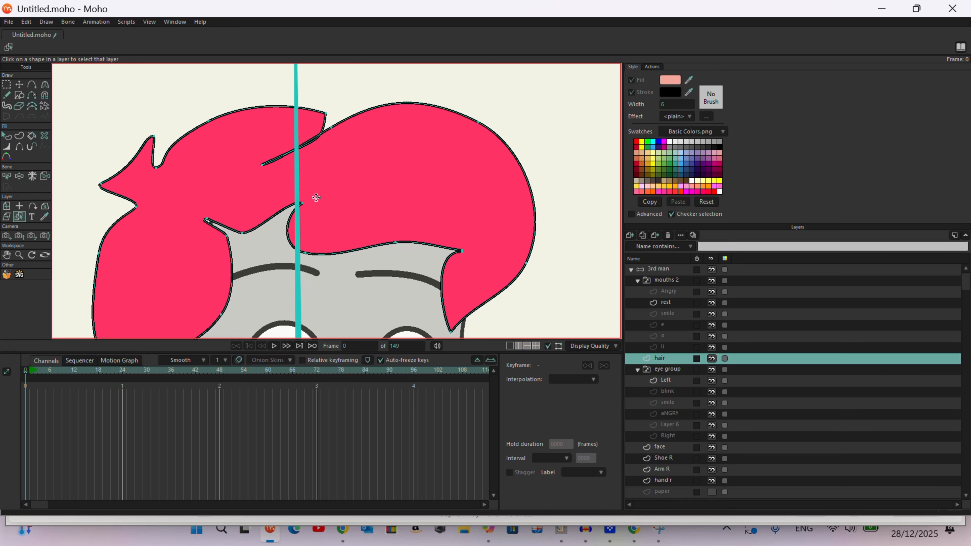
Step: Simplify the points along the top and right edges of the hair outline with the curve-simplifying brush
click(31, 105)
drag(209, 116, 182, 139)
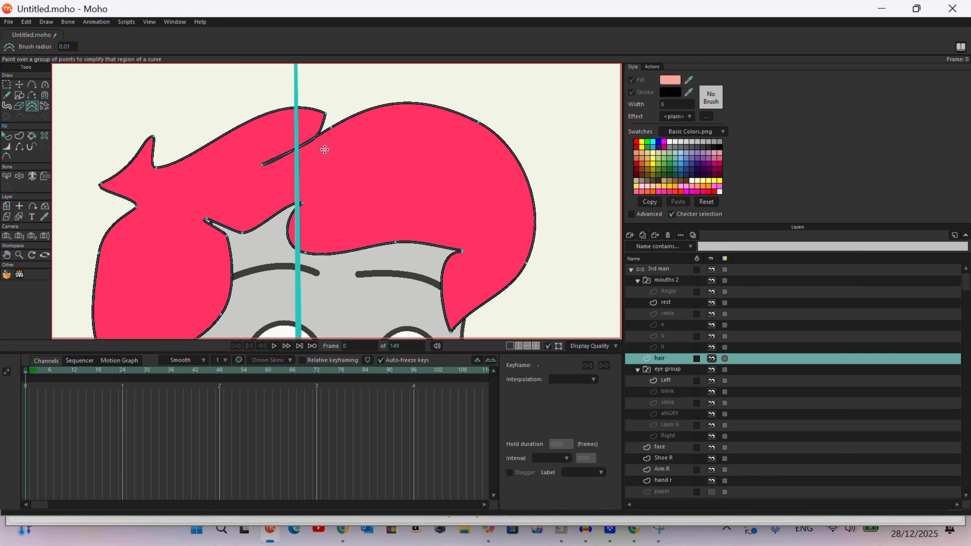
mouse_move(325, 149)
mouse_down()
mouse_move(325, 131)
mouse_move(382, 109)
mouse_up()
mouse_move(476, 122)
mouse_down()
mouse_move(502, 144)
mouse_move(544, 232)
mouse_move(513, 274)
mouse_up()
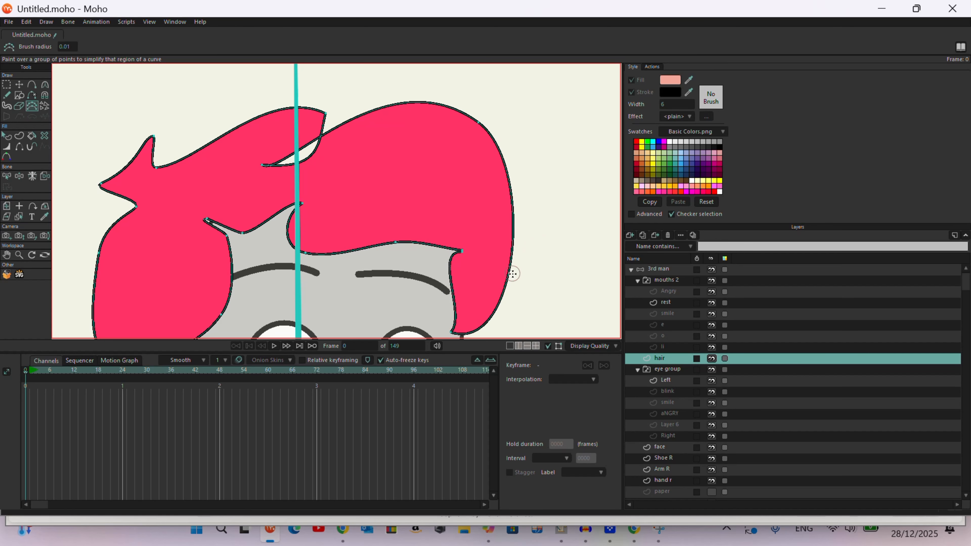
Step: Simplify the points along the left side and fringe of the hair outline
scroll(468, 180, down, 3)
scroll(322, 237, up, 3)
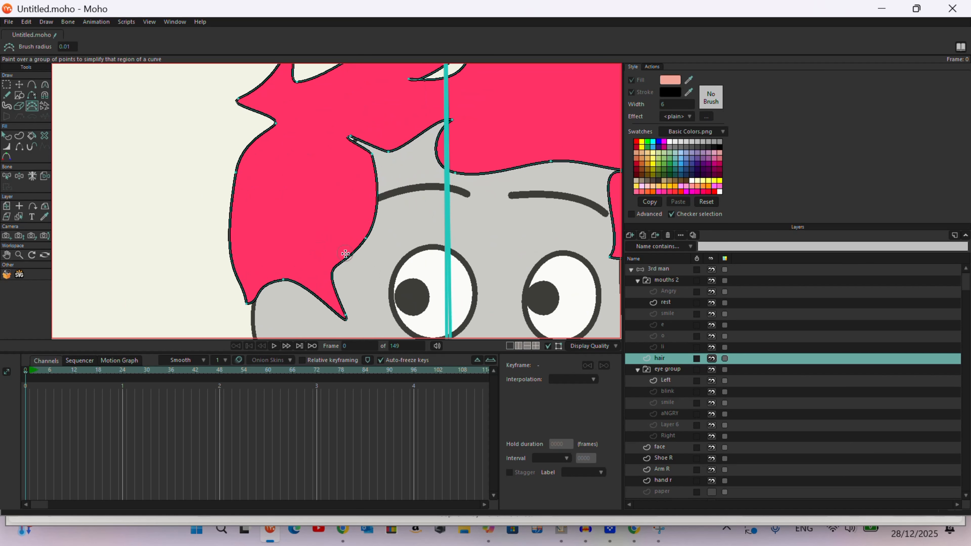
drag(374, 163, 363, 147)
drag(241, 157, 235, 245)
drag(278, 126, 228, 88)
scroll(247, 192, down, 5)
mouse_move(291, 164)
mouse_down()
mouse_move(292, 195)
mouse_move(333, 162)
mouse_up()
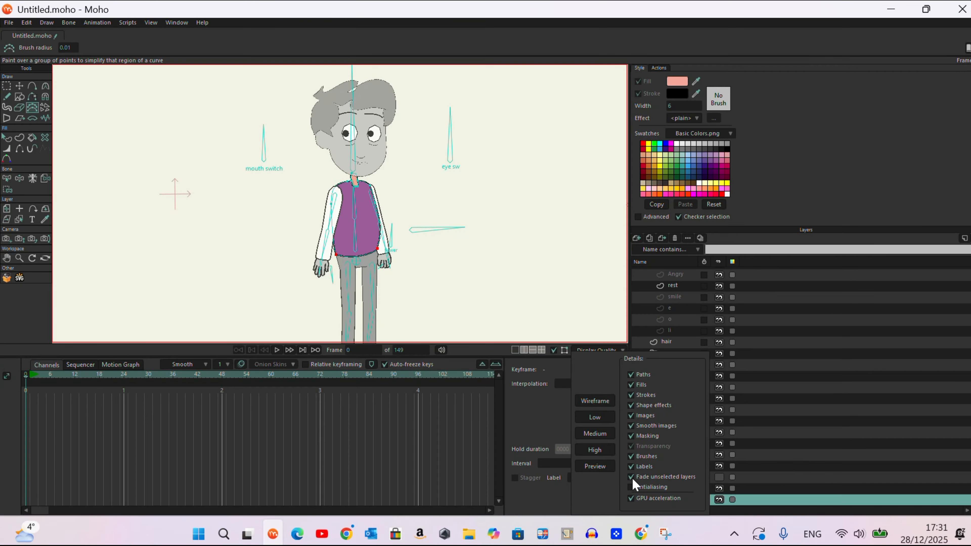
Step: Turn off Fade unselected layers and look through the camera tools
click(630, 477)
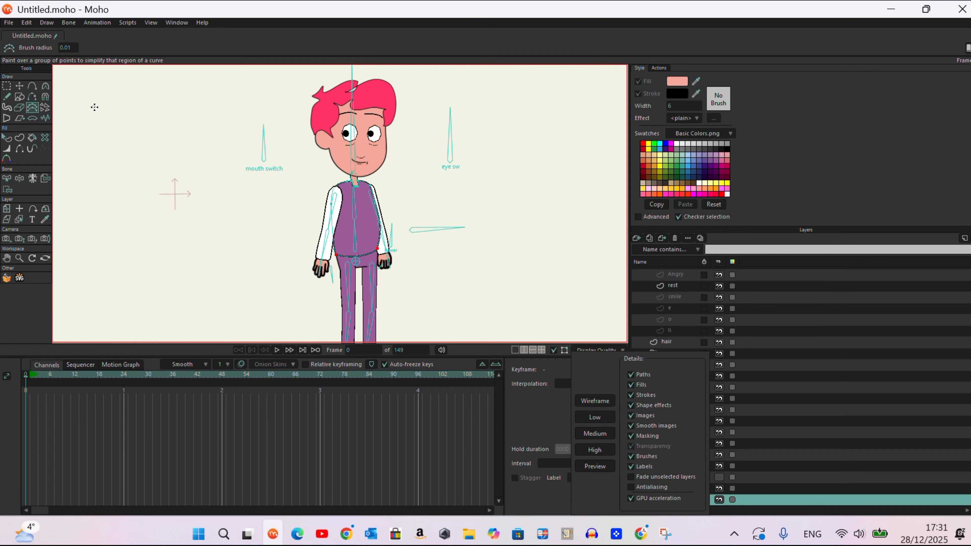
click(6, 238)
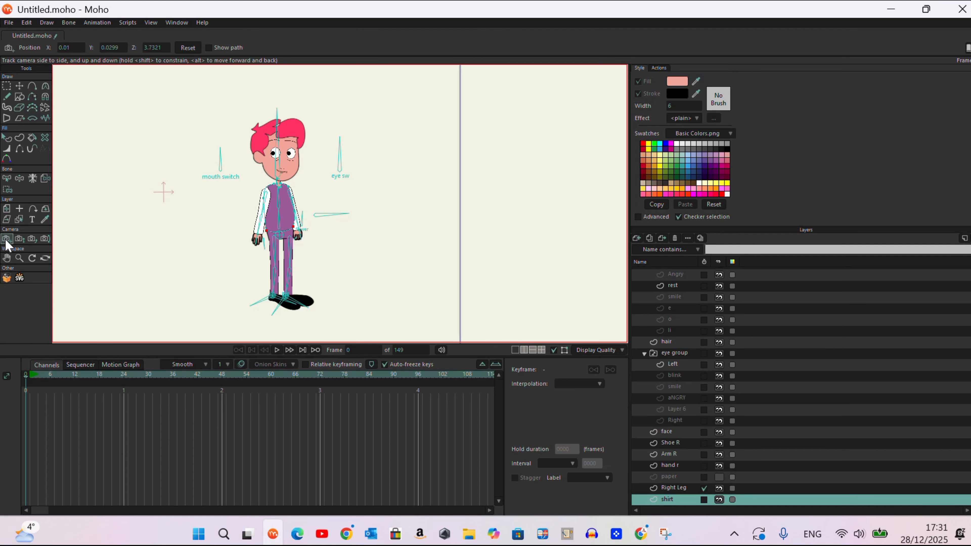
click(19, 238)
click(34, 238)
click(45, 239)
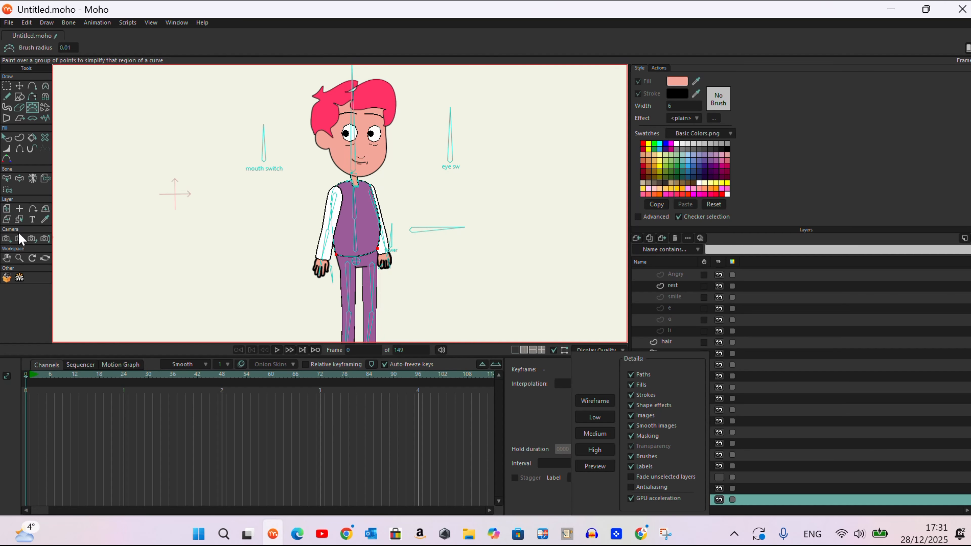
scroll(142, 188, down, 3)
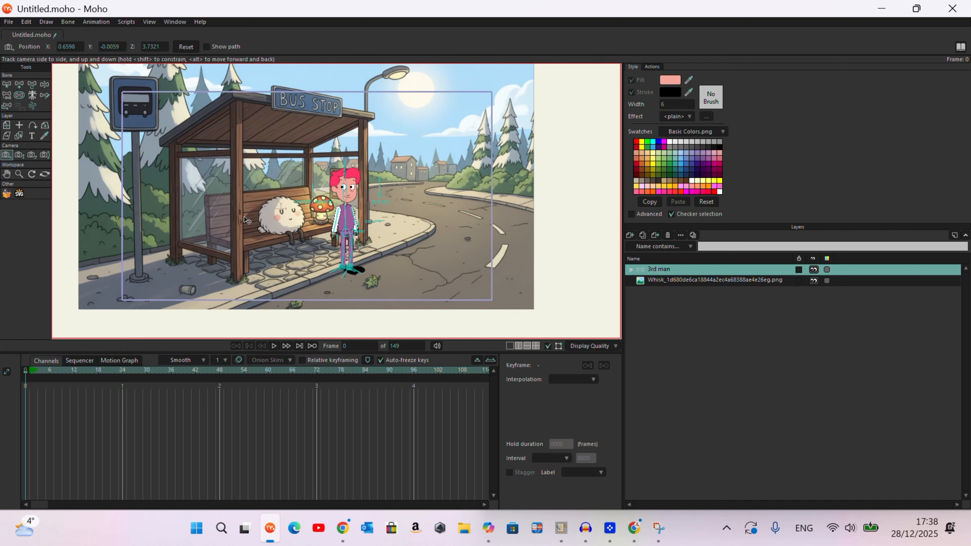
Step: Track the camera slightly, then zoom the camera out to frame the bus stop scene
mouse_move(246, 220)
mouse_down()
mouse_move(153, 214)
mouse_move(240, 218)
mouse_move(271, 186)
mouse_move(287, 279)
mouse_move(219, 221)
mouse_move(247, 220)
mouse_move(193, 223)
mouse_move(293, 219)
mouse_move(200, 229)
mouse_move(256, 228)
mouse_up()
click(19, 155)
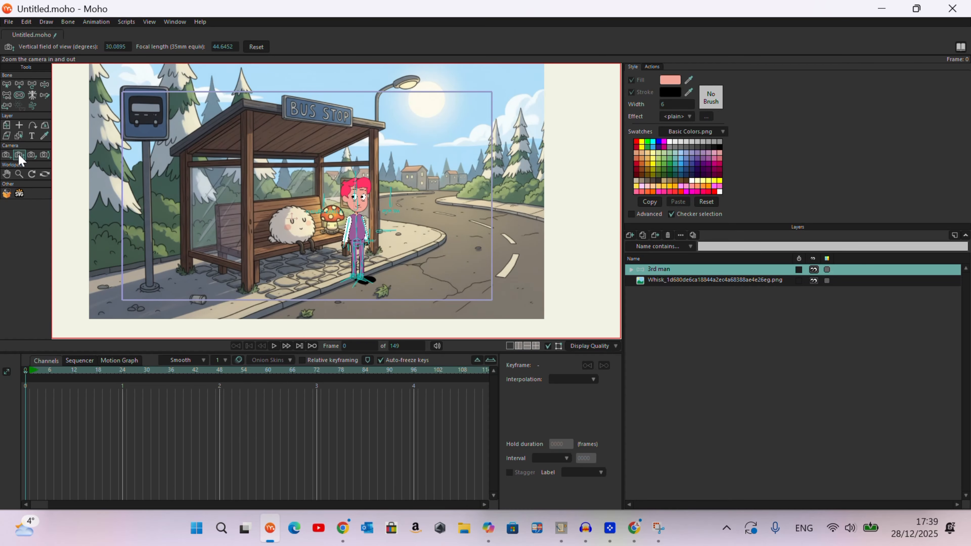
drag(270, 198, 214, 212)
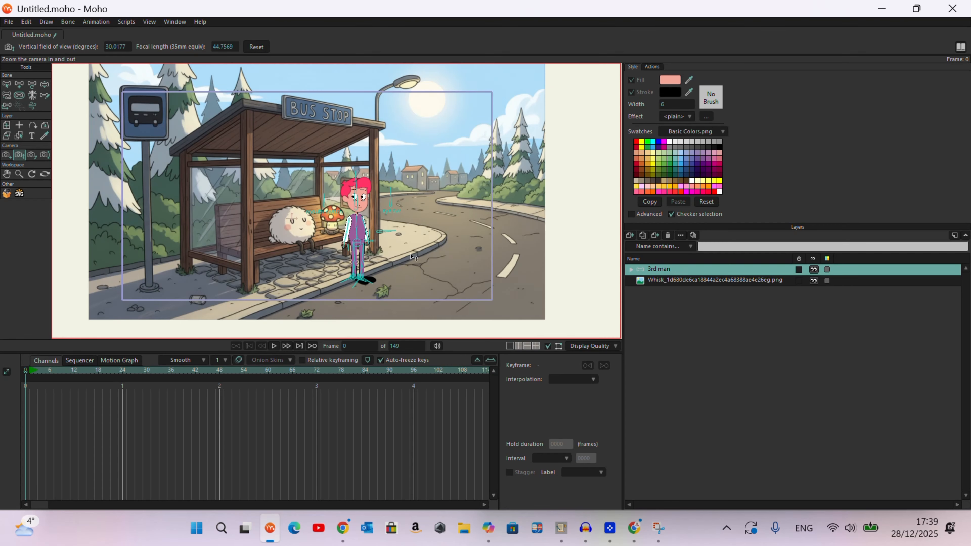
drag(410, 254, 346, 250)
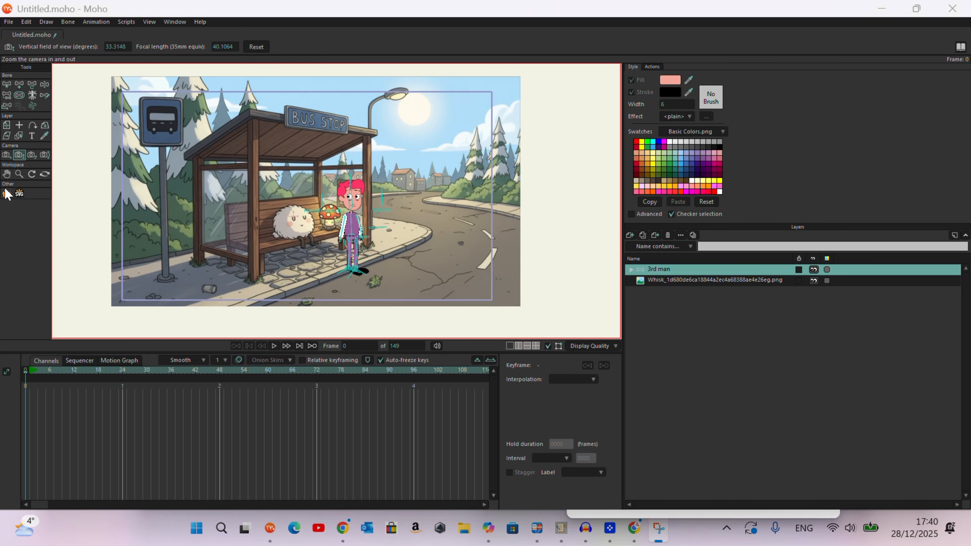
Step: Try to roll the camera with the Roll Camera tool
click(32, 155)
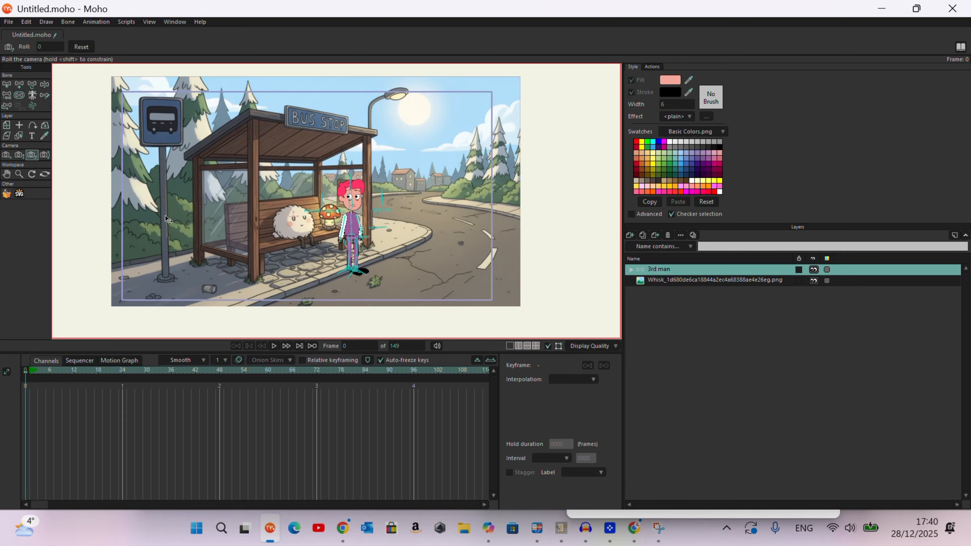
drag(166, 216, 111, 237)
click(401, 44)
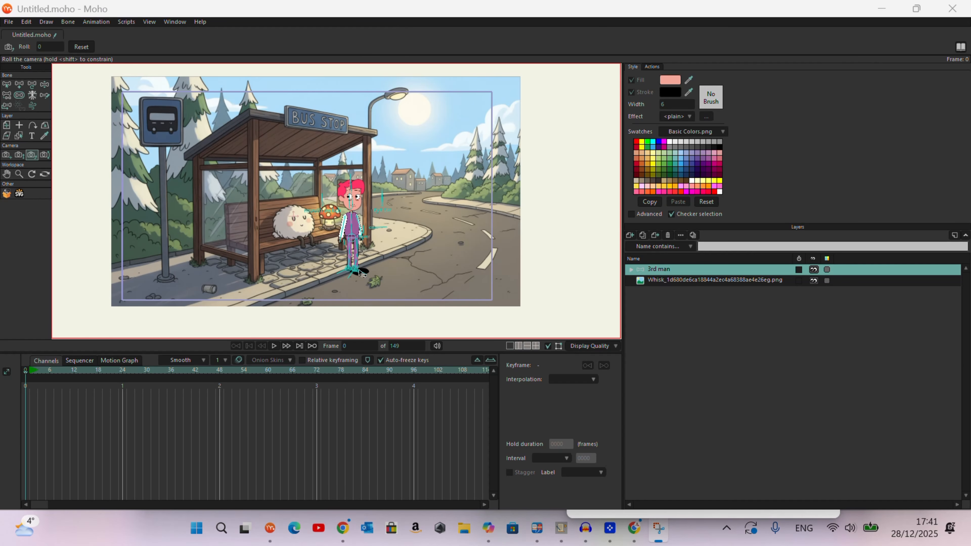
Step: Tilt the camera slightly with the Pan/Tilt Camera tool to reframe the bus stop scene around the character
click(45, 154)
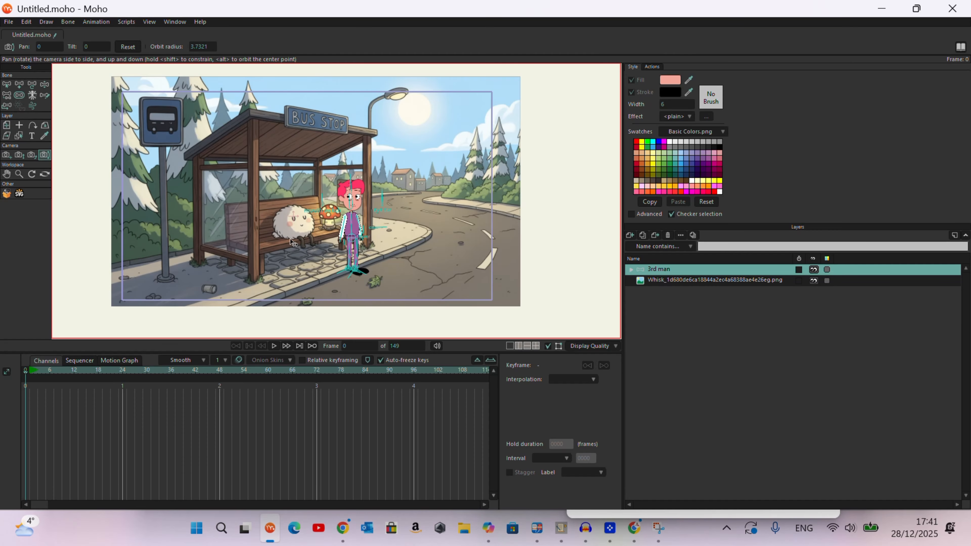
mouse_move(285, 219)
mouse_down()
mouse_move(286, 199)
mouse_move(280, 222)
mouse_move(302, 222)
mouse_move(282, 223)
mouse_up()
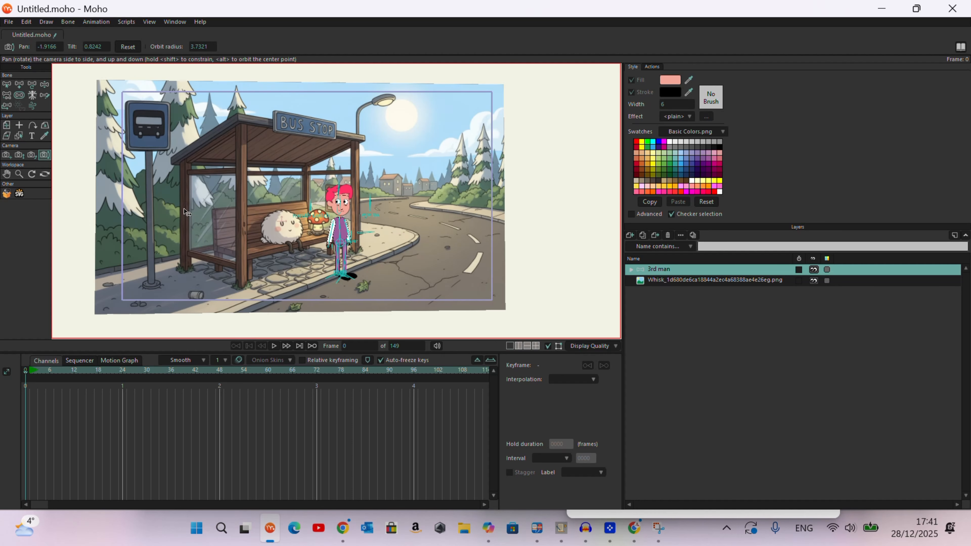
mouse_move(186, 213)
mouse_down()
mouse_move(201, 213)
mouse_move(183, 212)
mouse_up()
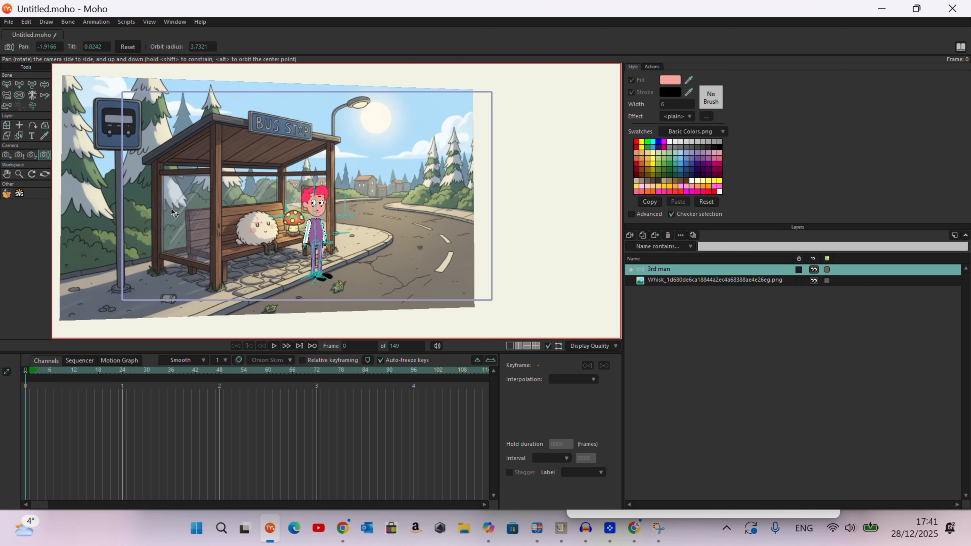
mouse_move(171, 209)
mouse_down()
mouse_move(119, 211)
mouse_move(299, 206)
mouse_move(186, 213)
mouse_up()
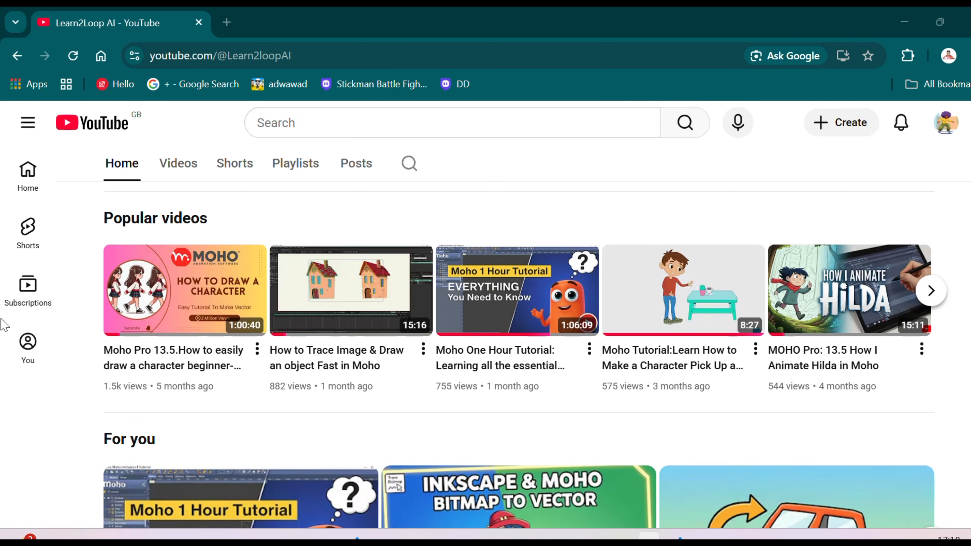
Step: Scroll through the YouTube channel's home page, reviewing its videos, shorts and playlists
scroll(546, 313, up, 8)
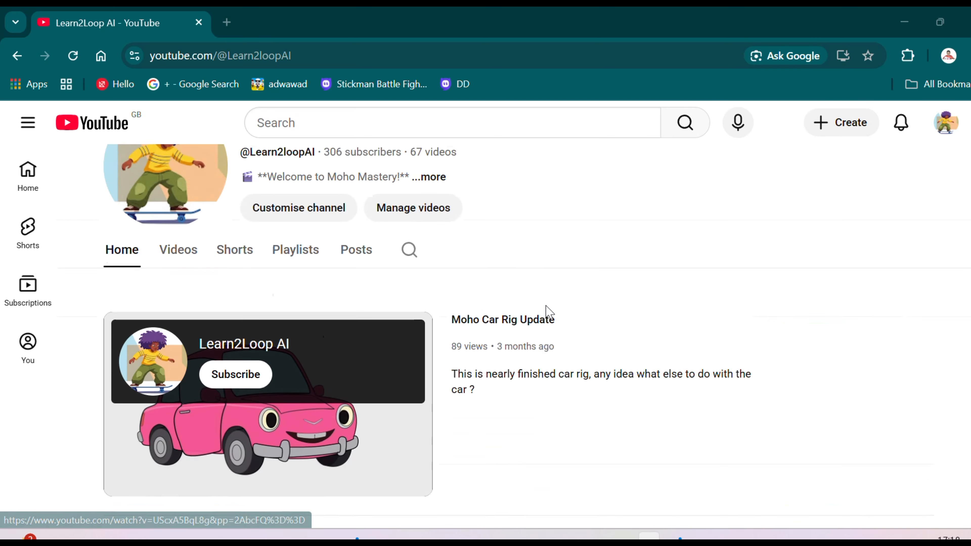
scroll(547, 313, up, 2)
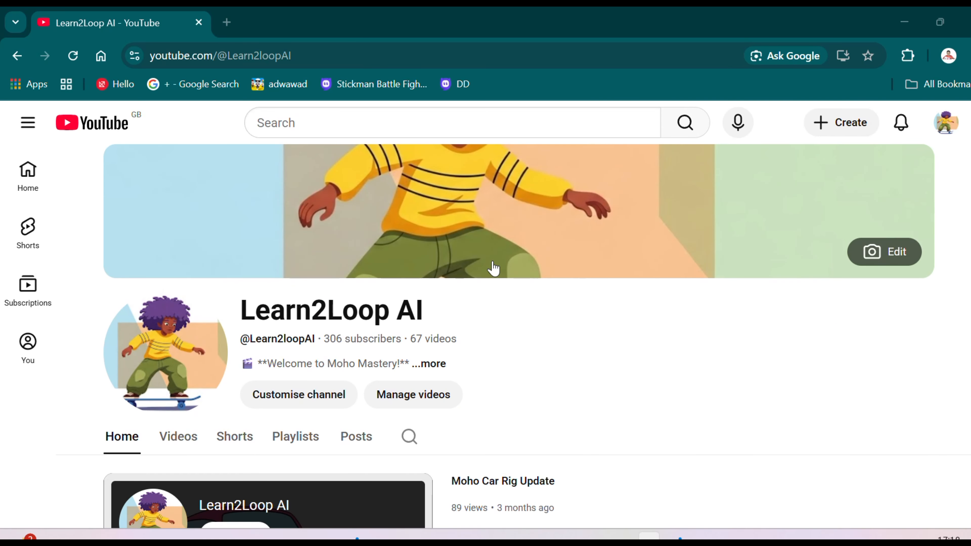
scroll(492, 269, down, 10)
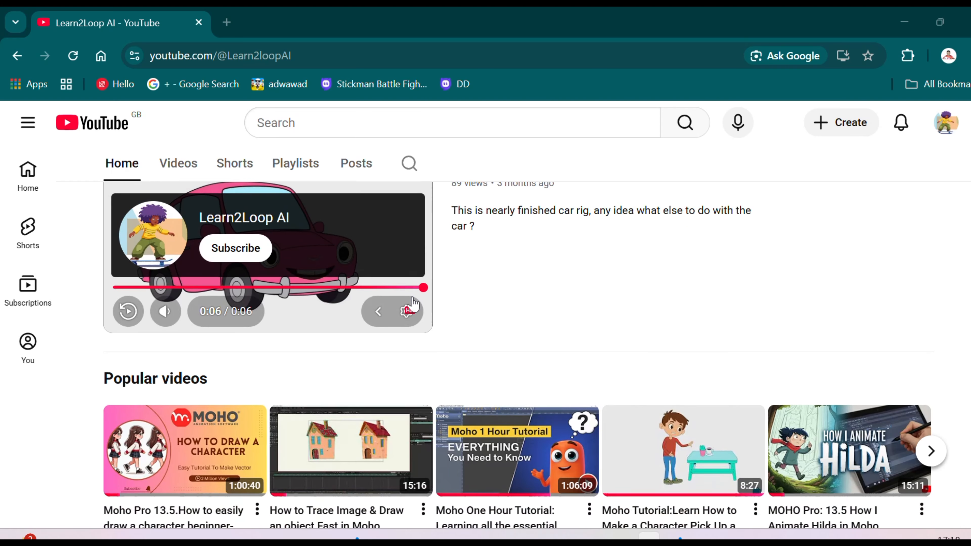
scroll(618, 373, down, 5)
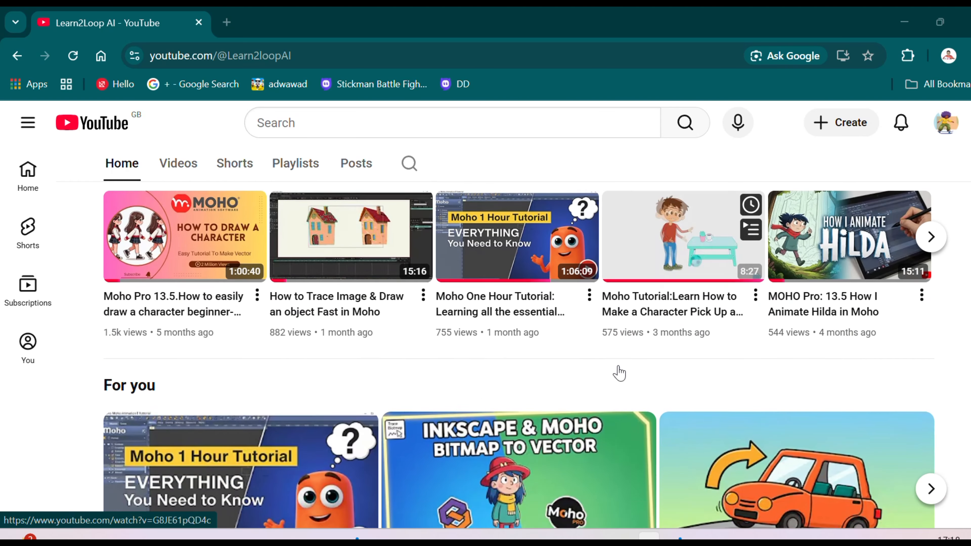
scroll(621, 370, down, 3)
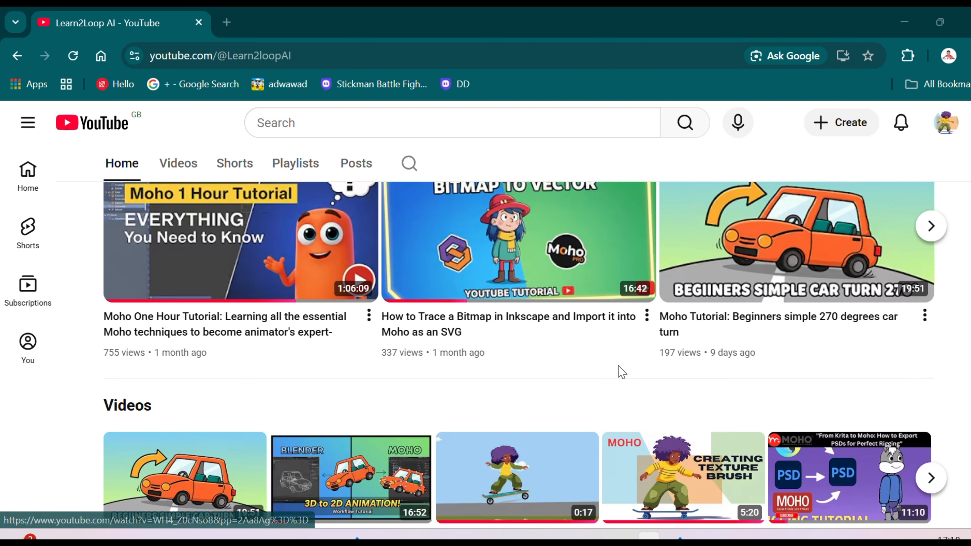
scroll(621, 371, down, 7)
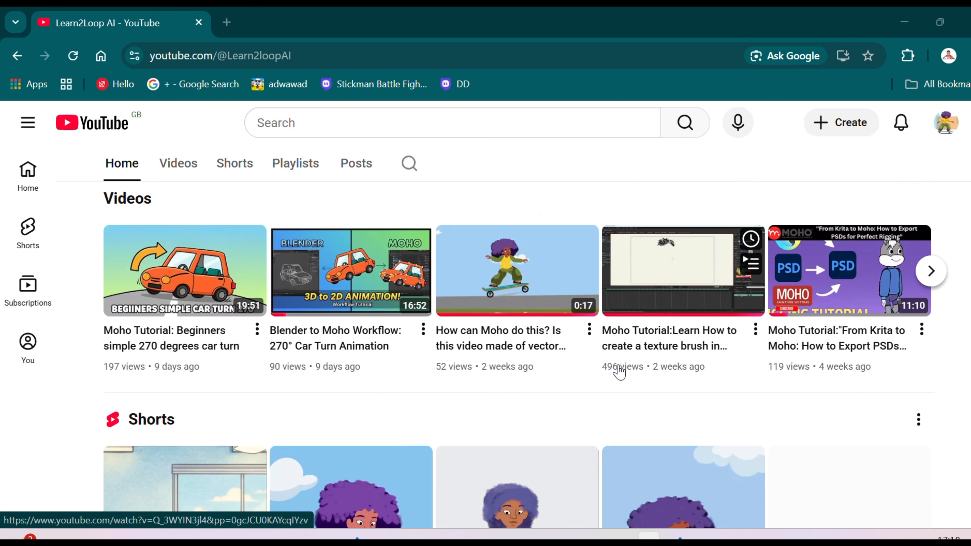
scroll(619, 370, down, 2)
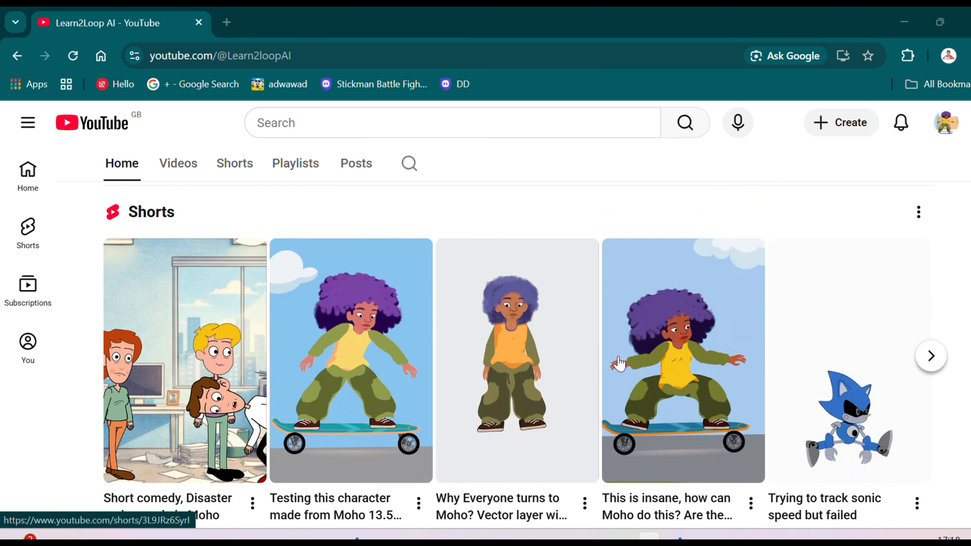
scroll(619, 365, down, 2)
scroll(619, 363, down, 4)
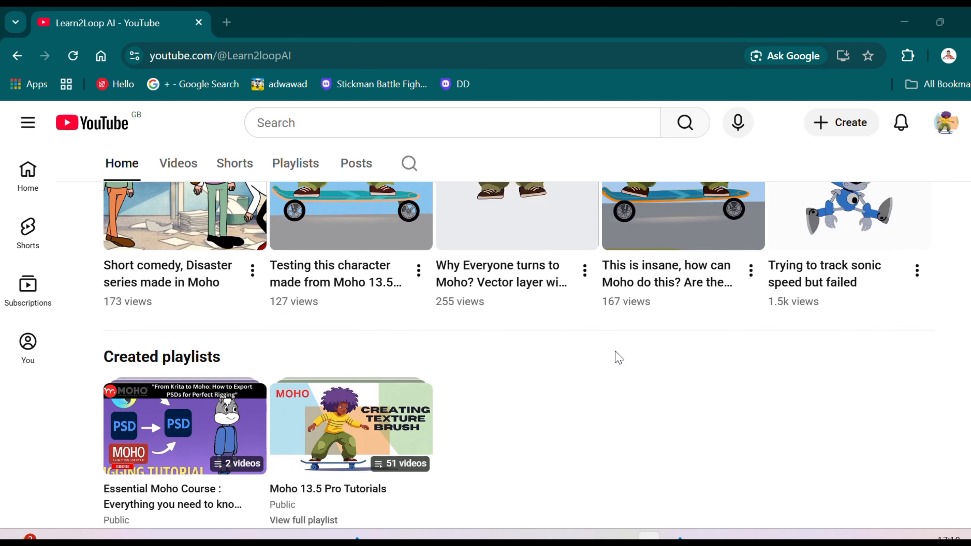